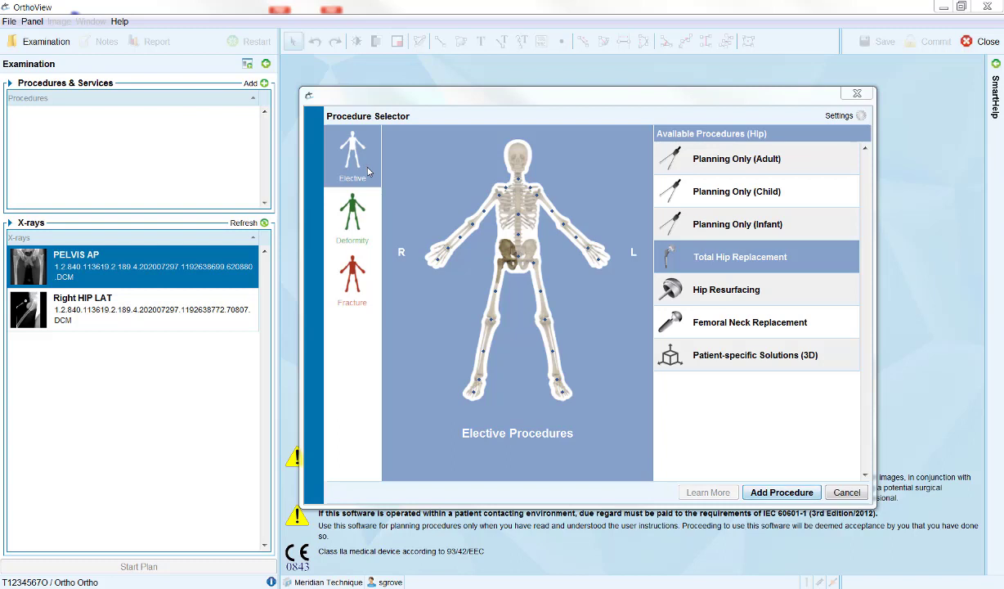
# Browse the Deformity category, then show the Fracture management procedures
pyautogui.click(366, 220)
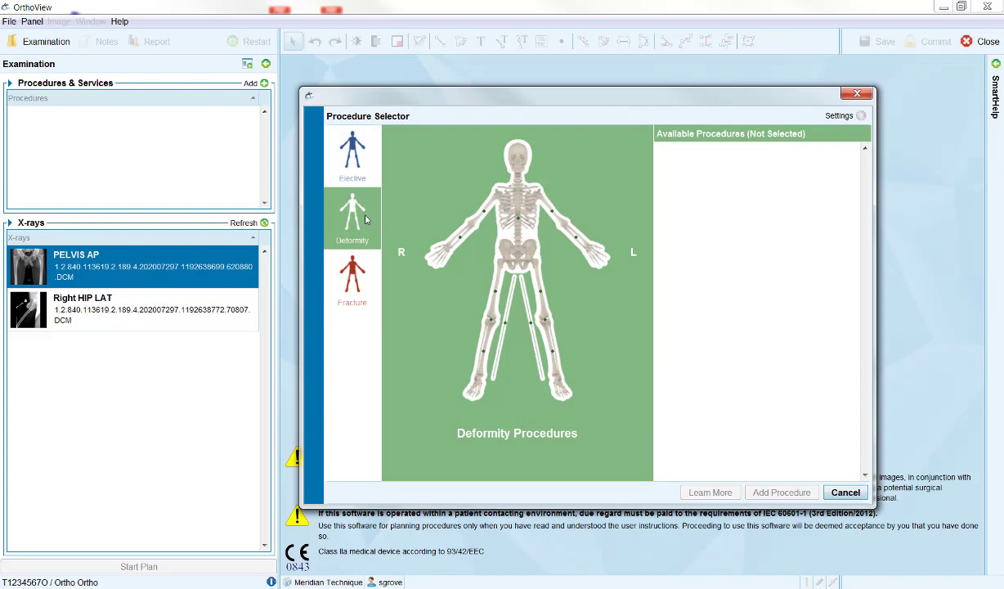
pyautogui.click(362, 283)
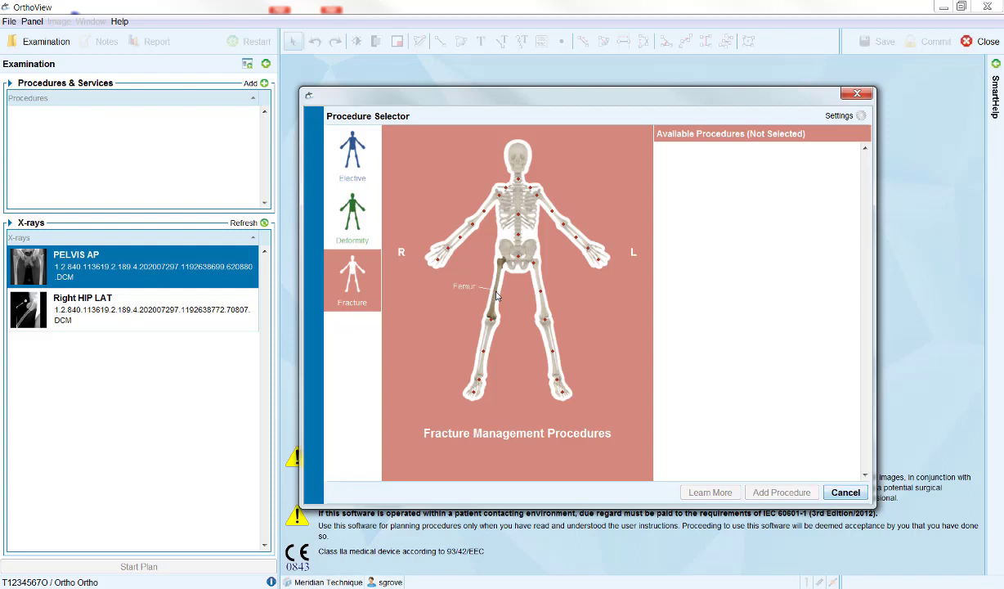
# Show the femur's available fracture procedures by selecting the femur on the skeleton
pyautogui.click(497, 296)
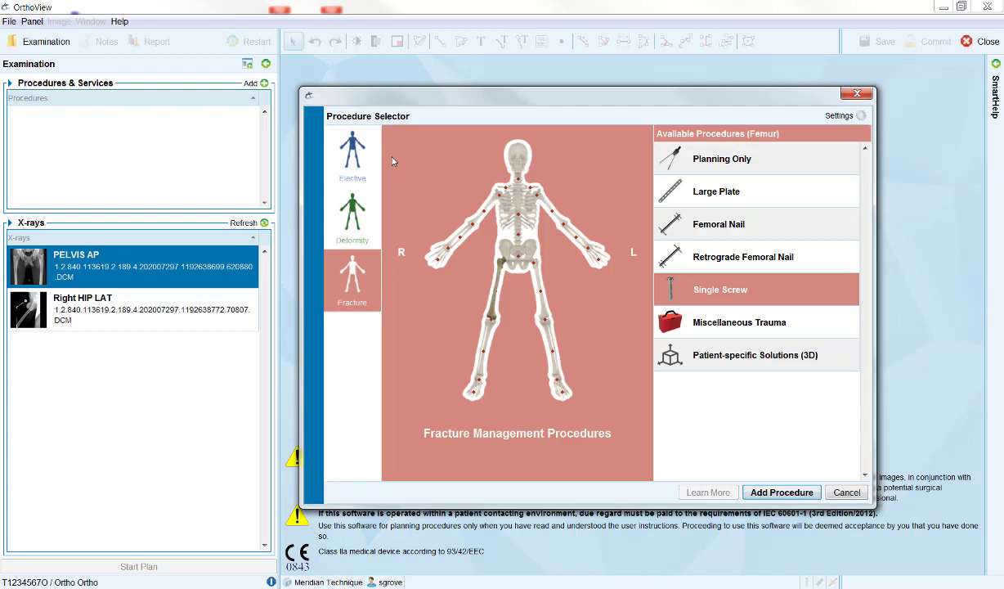
# Return to Elective procedures and pick Total Hip Replacement for the hip
pyautogui.click(351, 155)
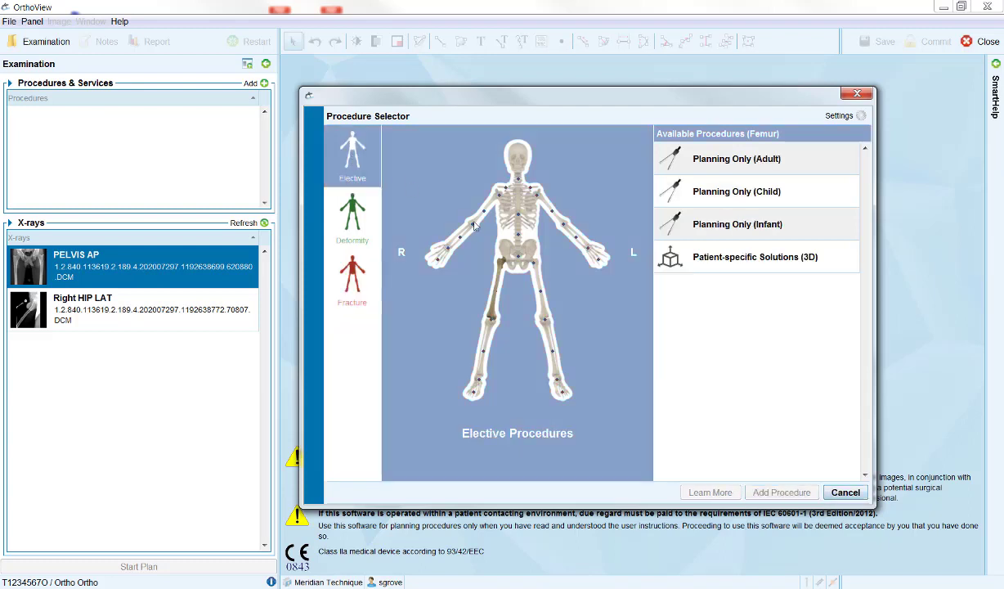
pyautogui.click(509, 260)
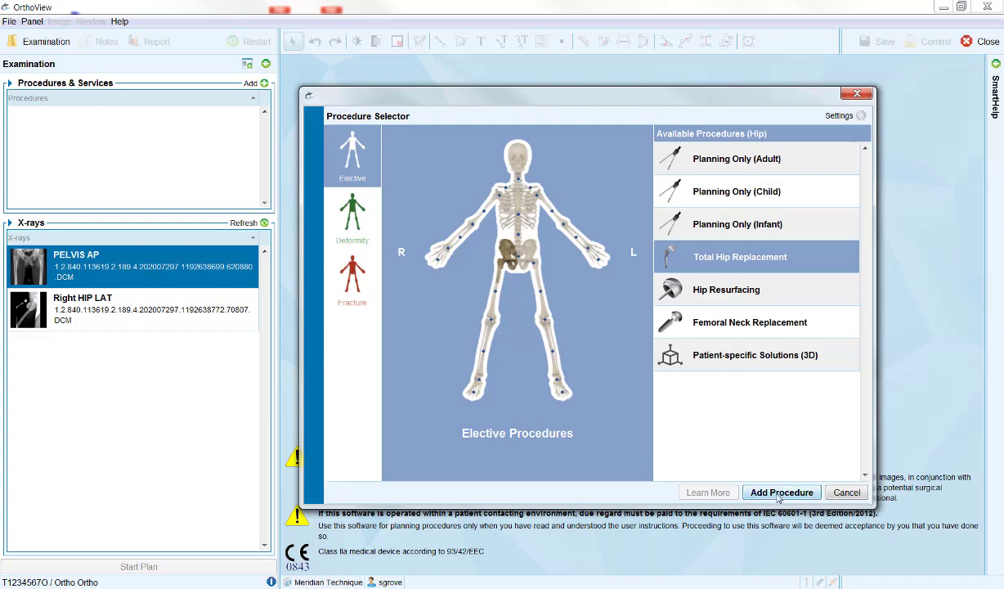
# Add the right-hip Total Hip Replacement to the procedures list
pyautogui.click(779, 495)
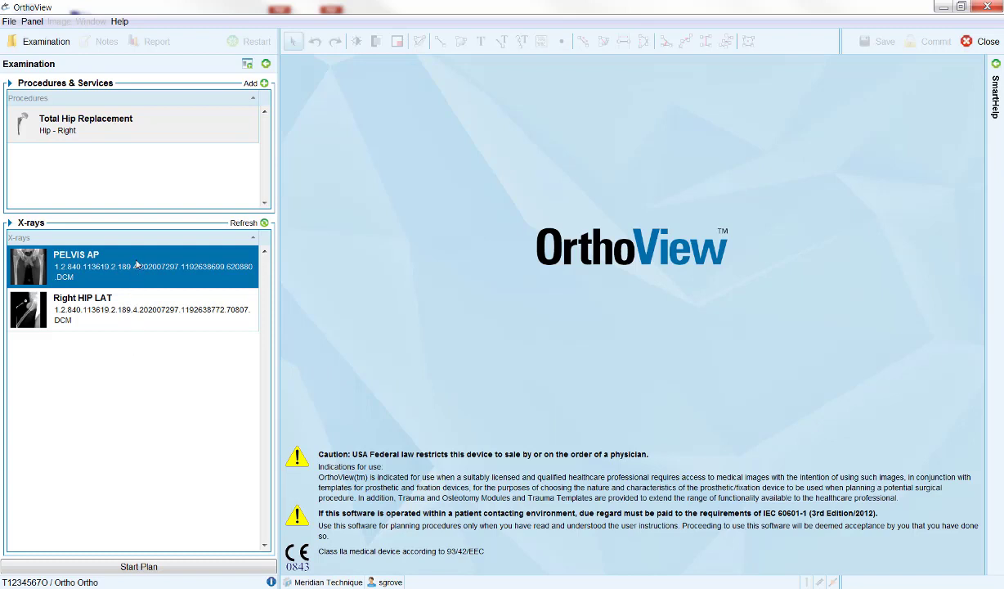
# Select PELVIS AP together with Right HIP LAT in the X-rays list
pyautogui.click(127, 316)
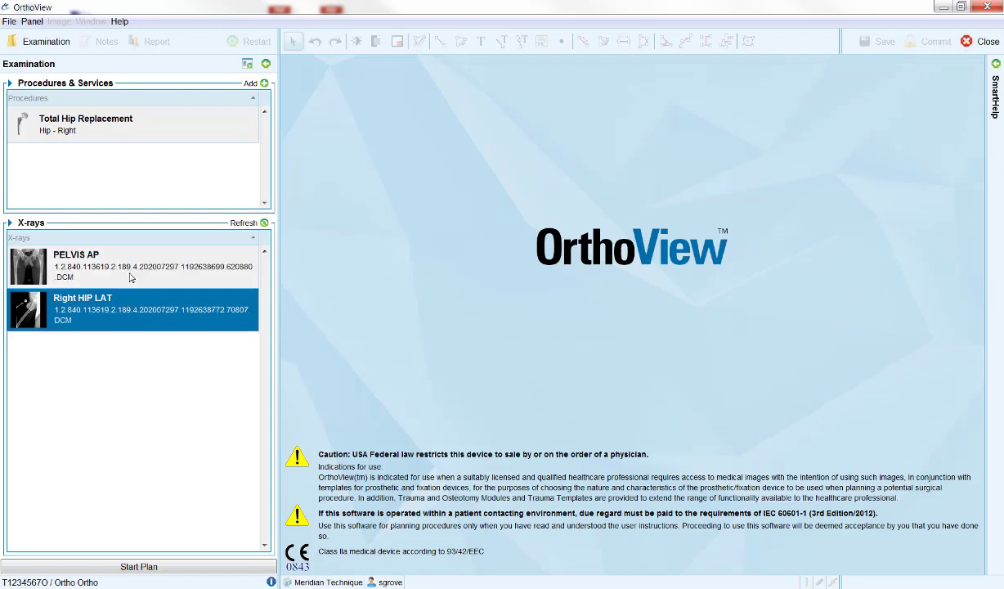
pyautogui.click(130, 274)
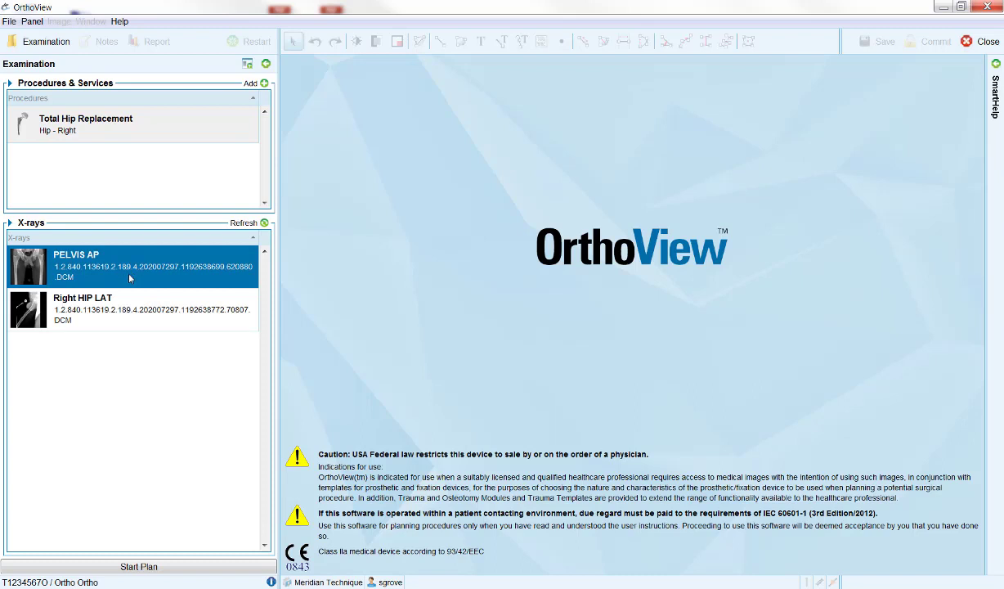
pyautogui.keyDown('ctrl'); pyautogui.click(130, 315); pyautogui.keyUp('ctrl')
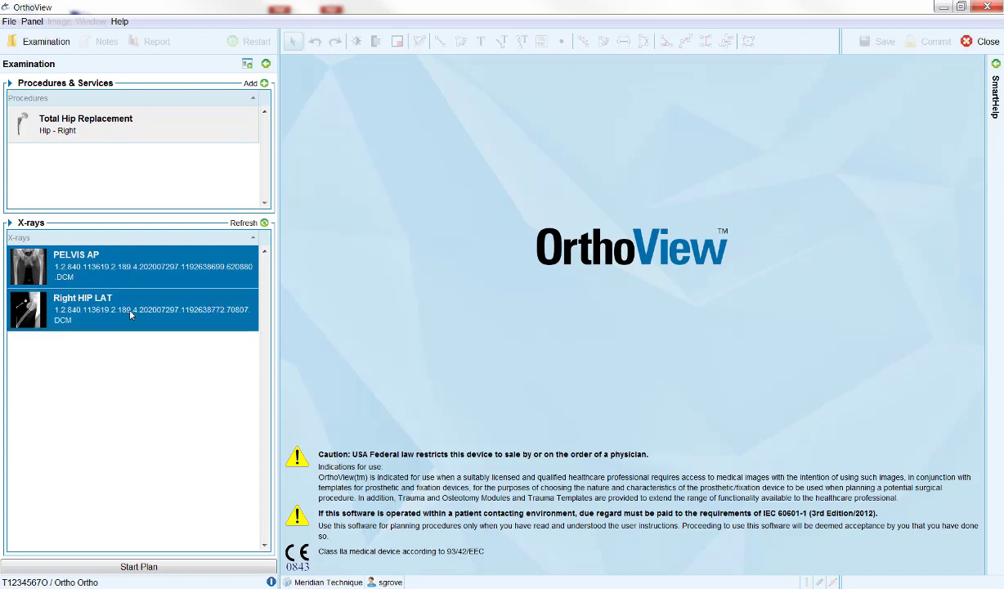